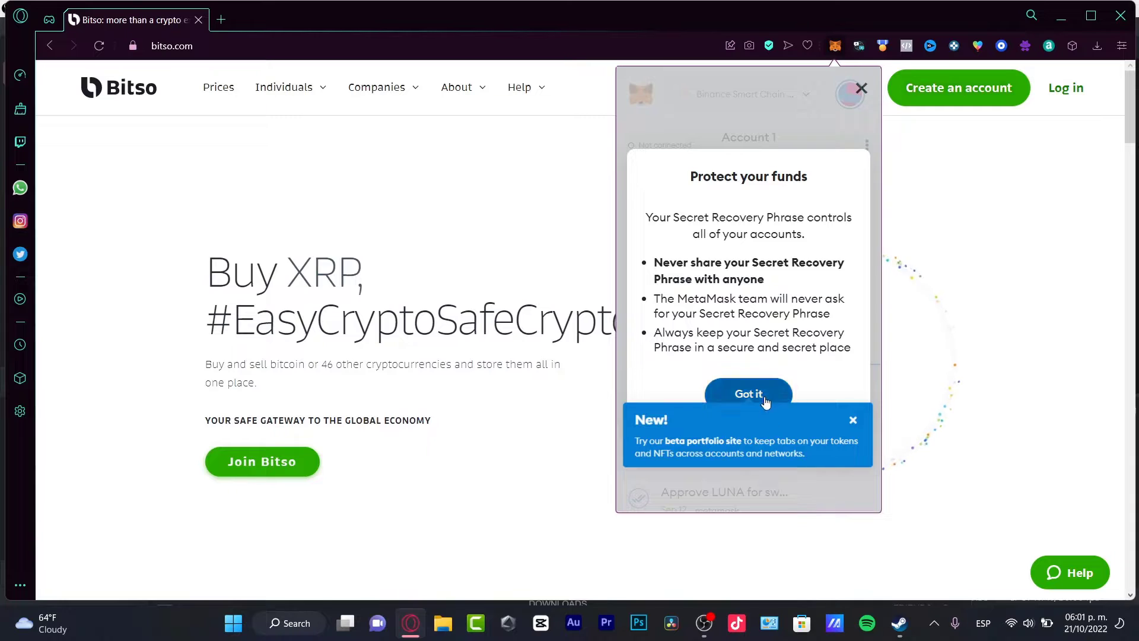
- Dismiss the recovery phrase notice and portfolio announcement, then reconnect to Binance Smart Chain
click(742, 396)
click(854, 421)
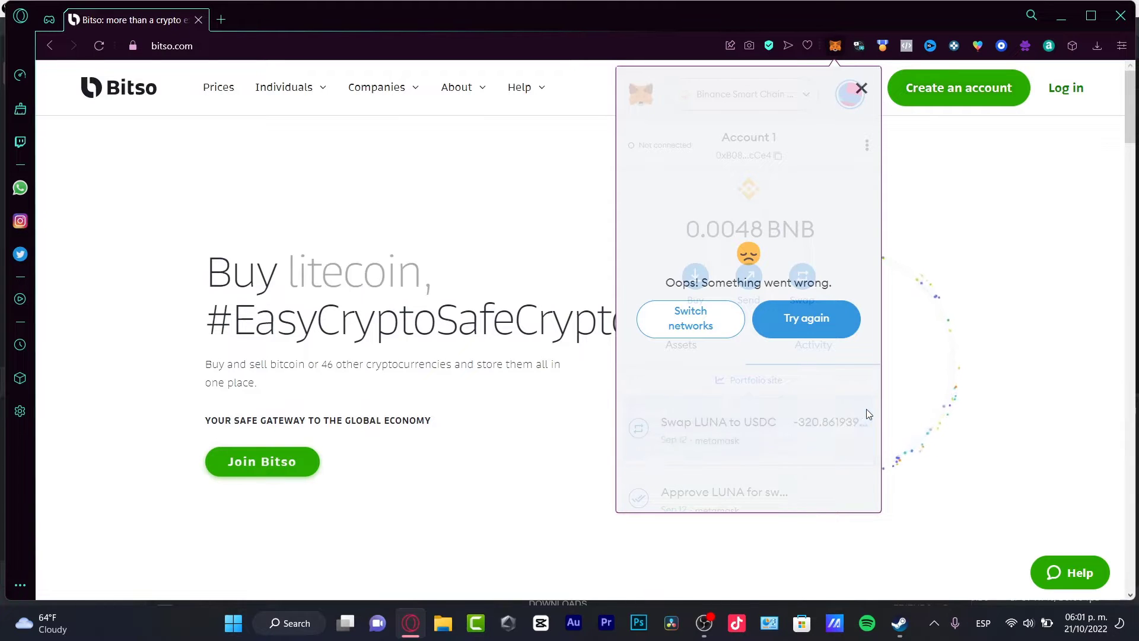
click(840, 327)
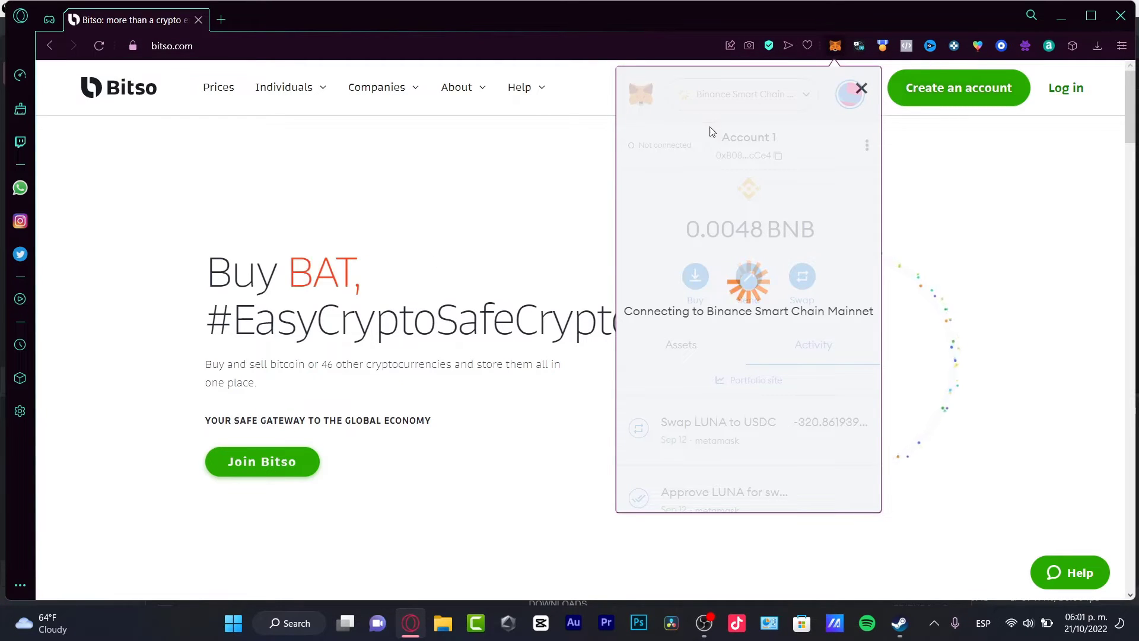
- Browse the token list and view the USDC token details
scroll(802, 296, down, 5)
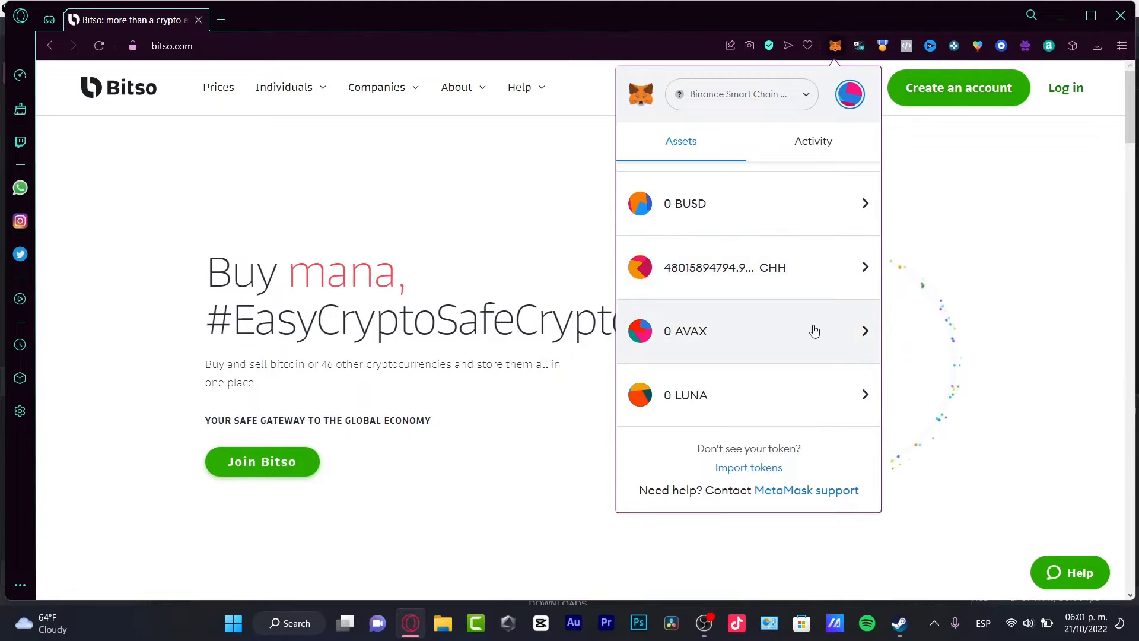
scroll(816, 323, up, 5)
scroll(833, 238, down, 5)
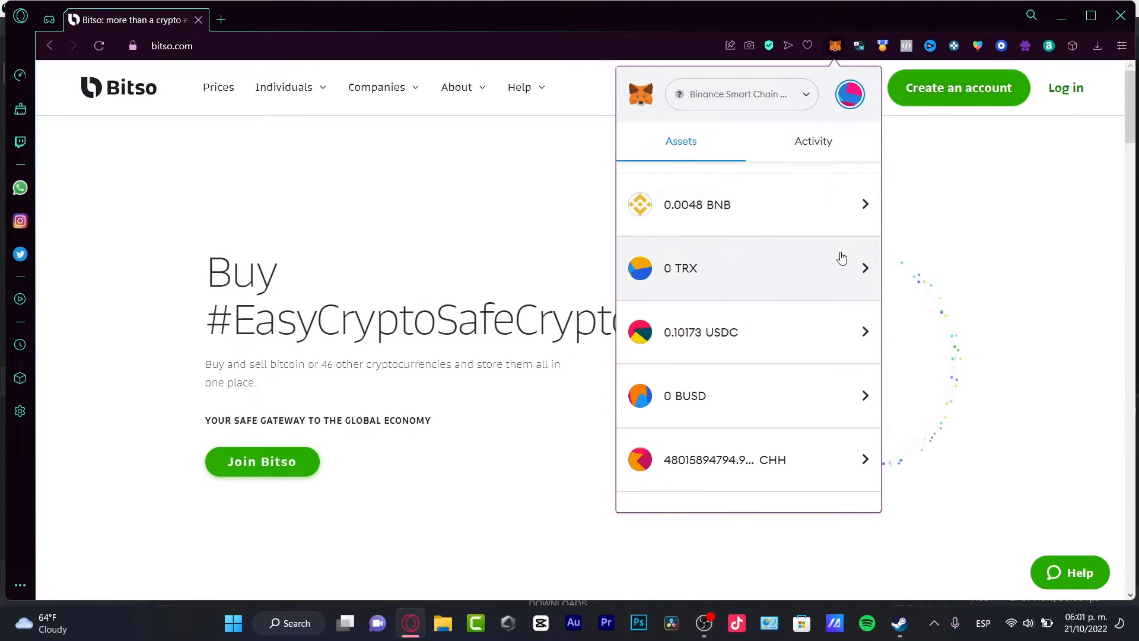
scroll(813, 297, up, 5)
scroll(832, 297, down, 5)
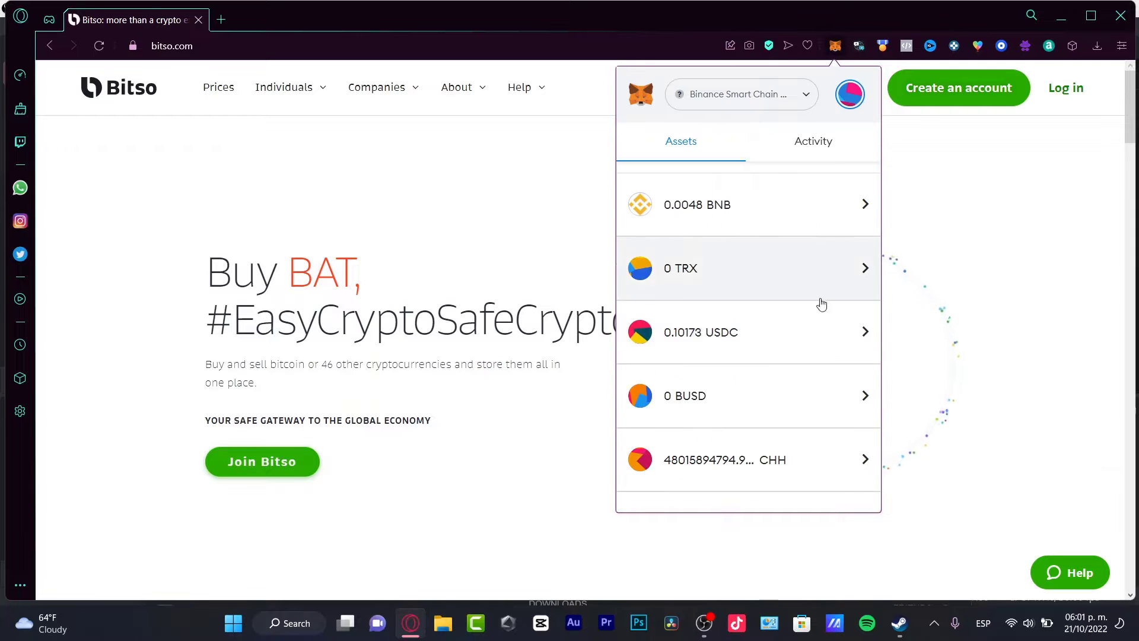
click(750, 356)
click(637, 145)
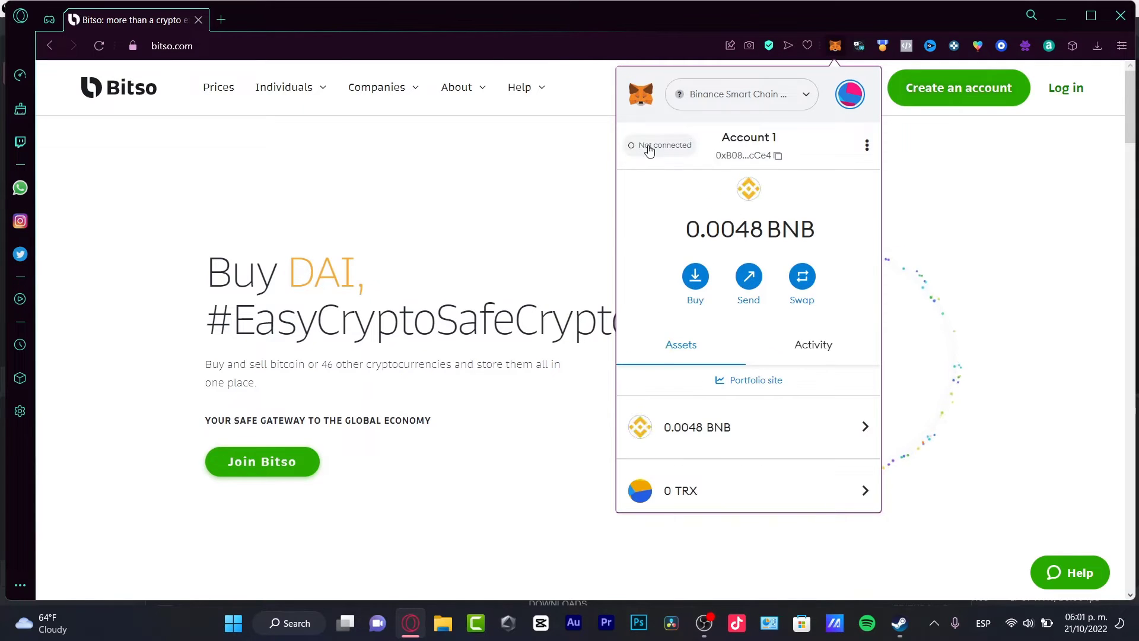
- Open the CHH token and start a send to another address
scroll(855, 265, down, 5)
click(842, 268)
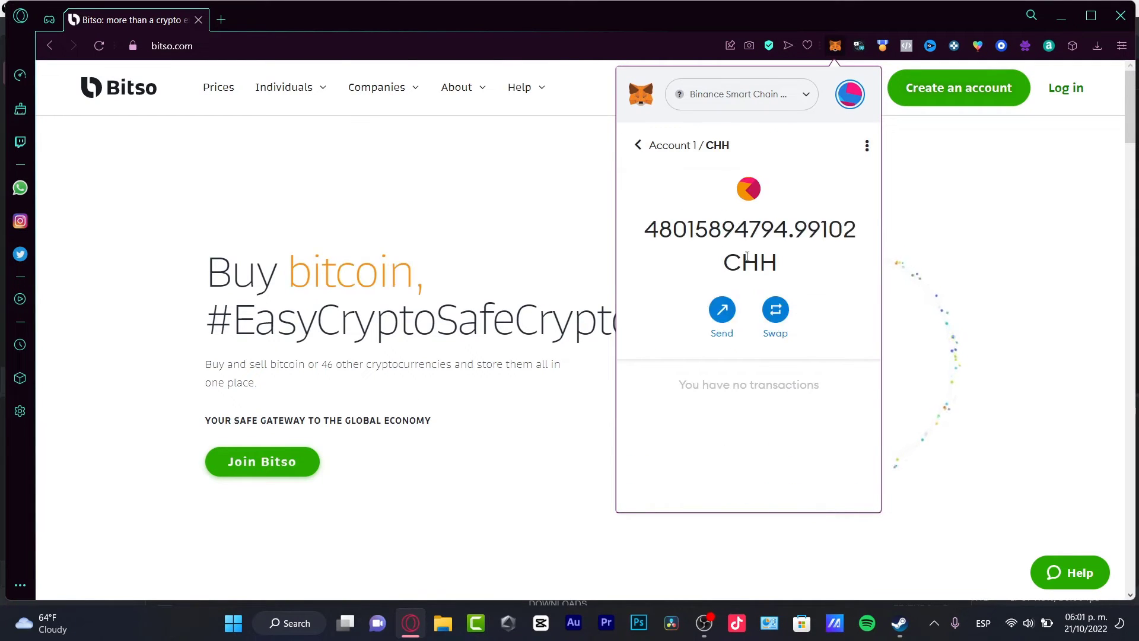
click(723, 309)
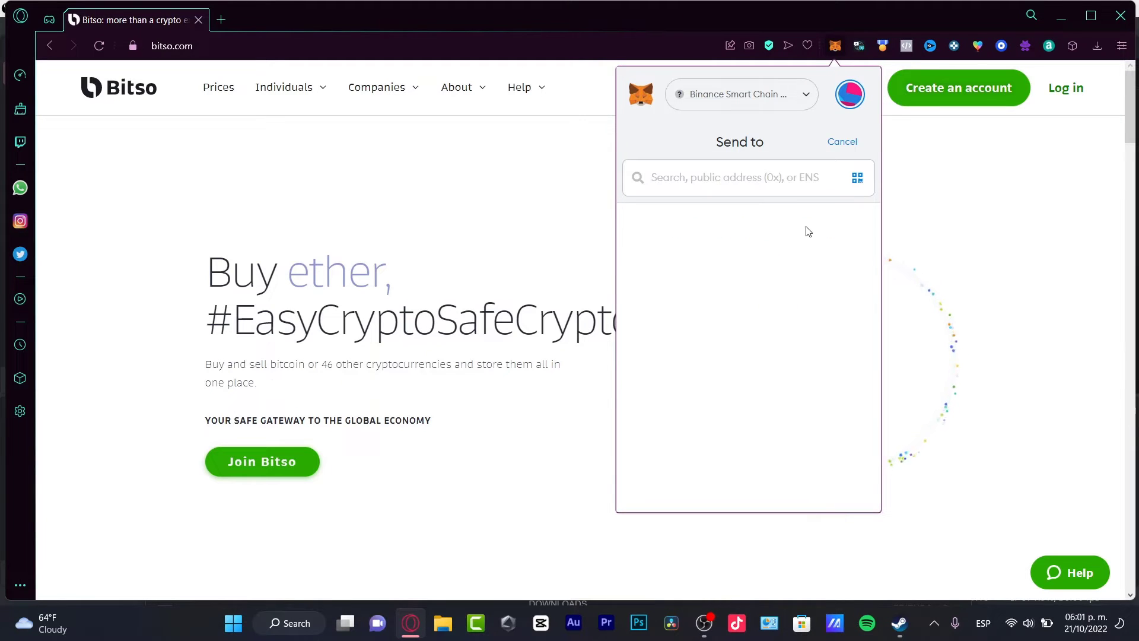
- Check the network list while staying on Binance Smart Chain, then open a new browser tab
click(801, 93)
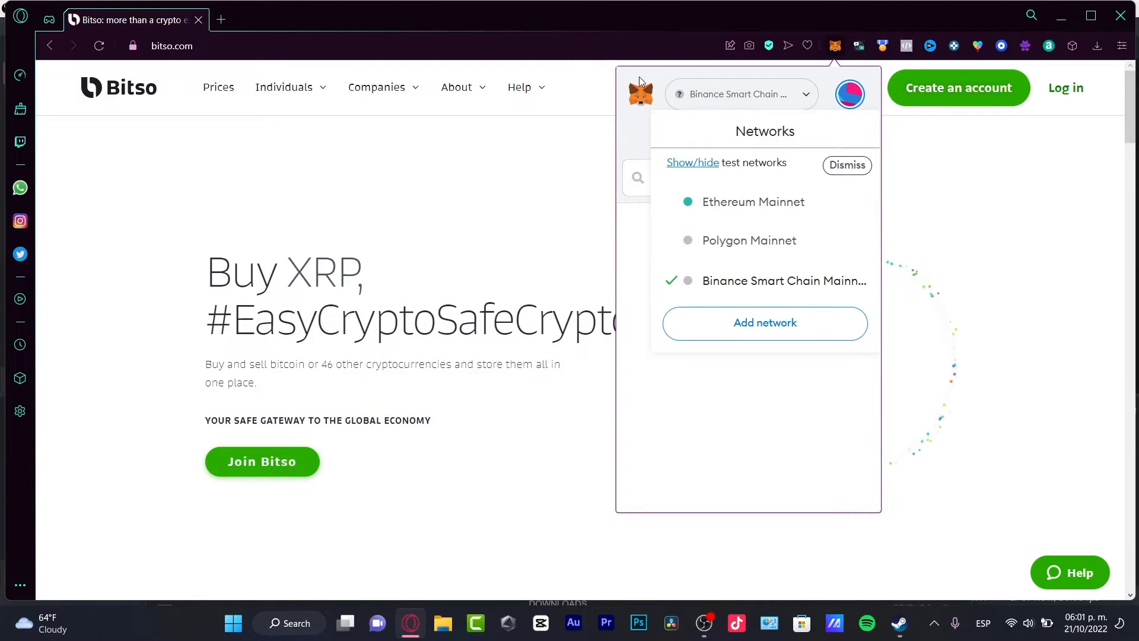
click(629, 116)
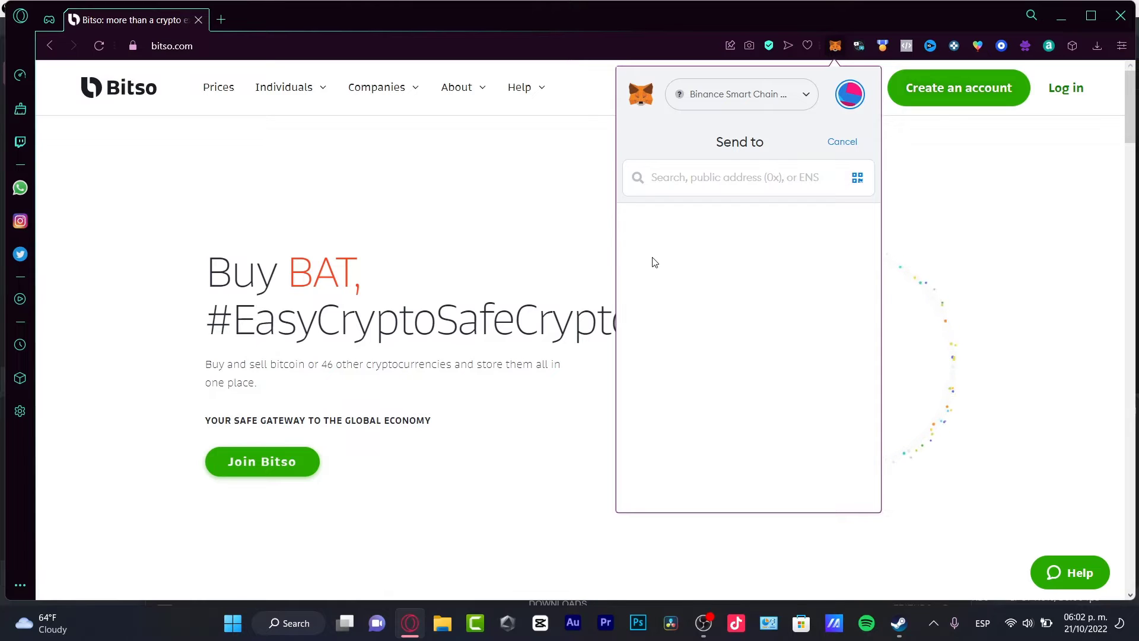
click(221, 19)
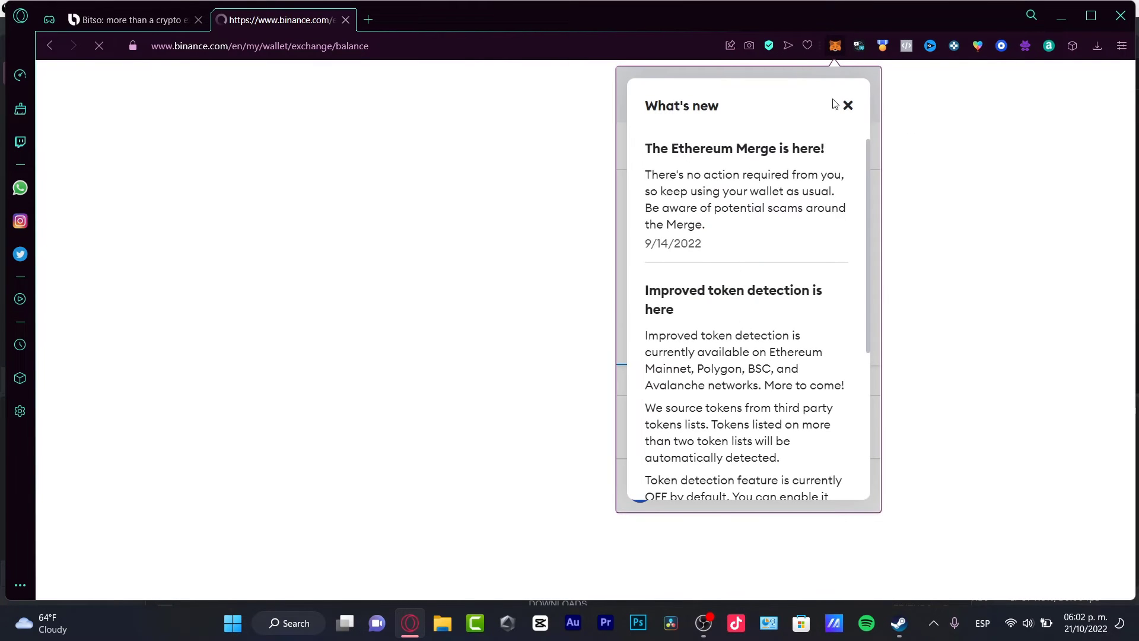
- Close MetaMask's What's new panel and return to the Bitso homepage tab
click(848, 105)
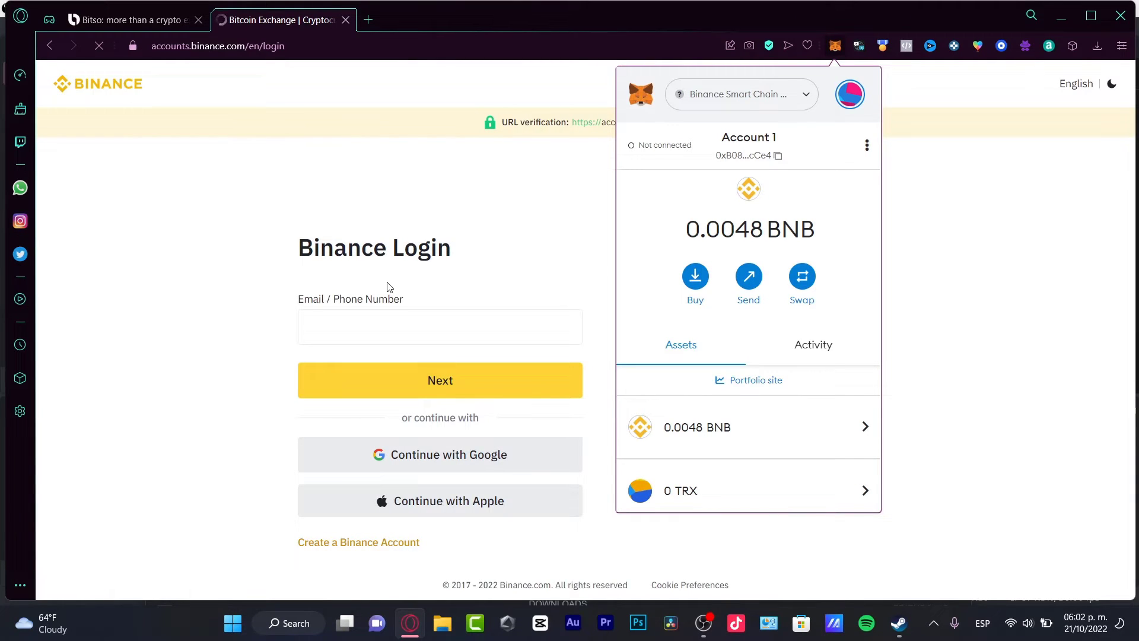
click(132, 24)
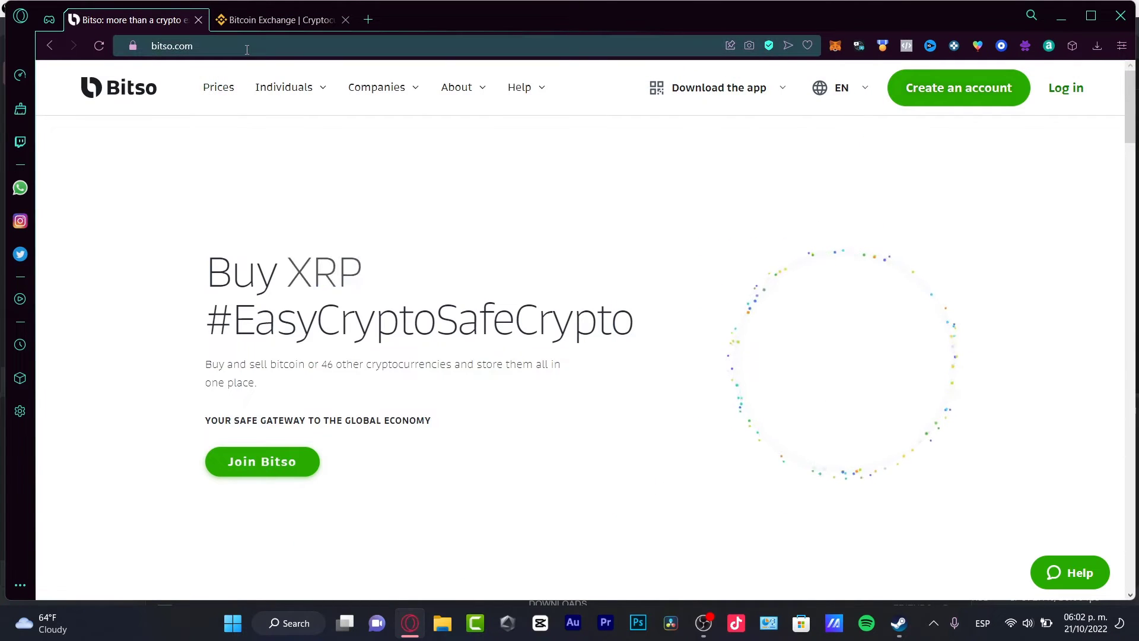
- Log in to Bitso and scroll the Wallet page down to the Currencies table
mouse_move(460, 87)
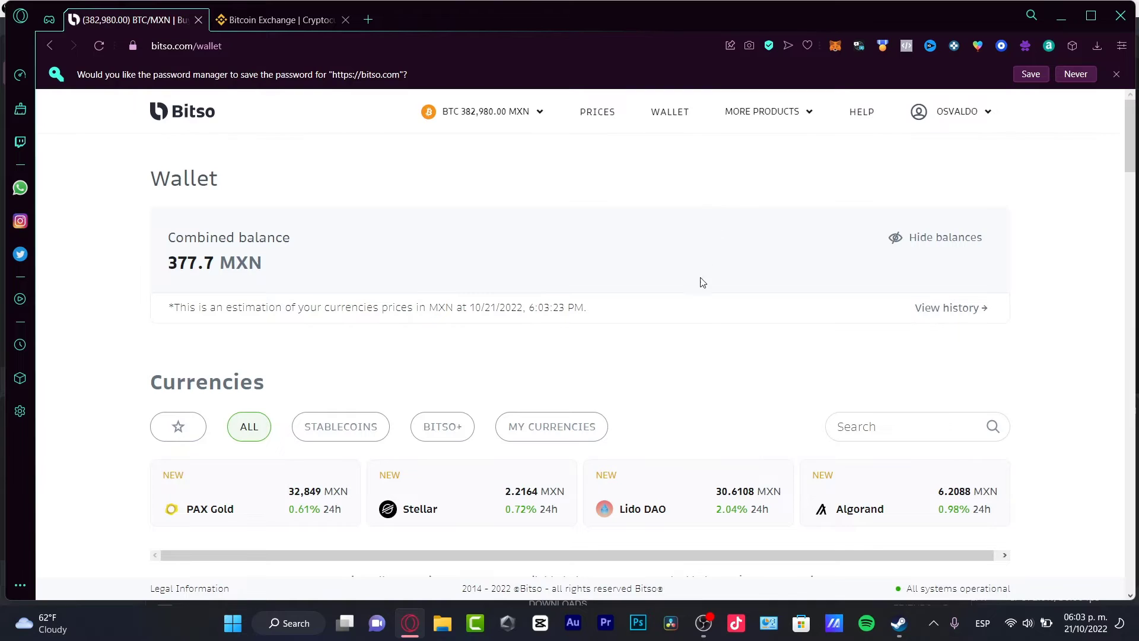
scroll(802, 304, down, 3)
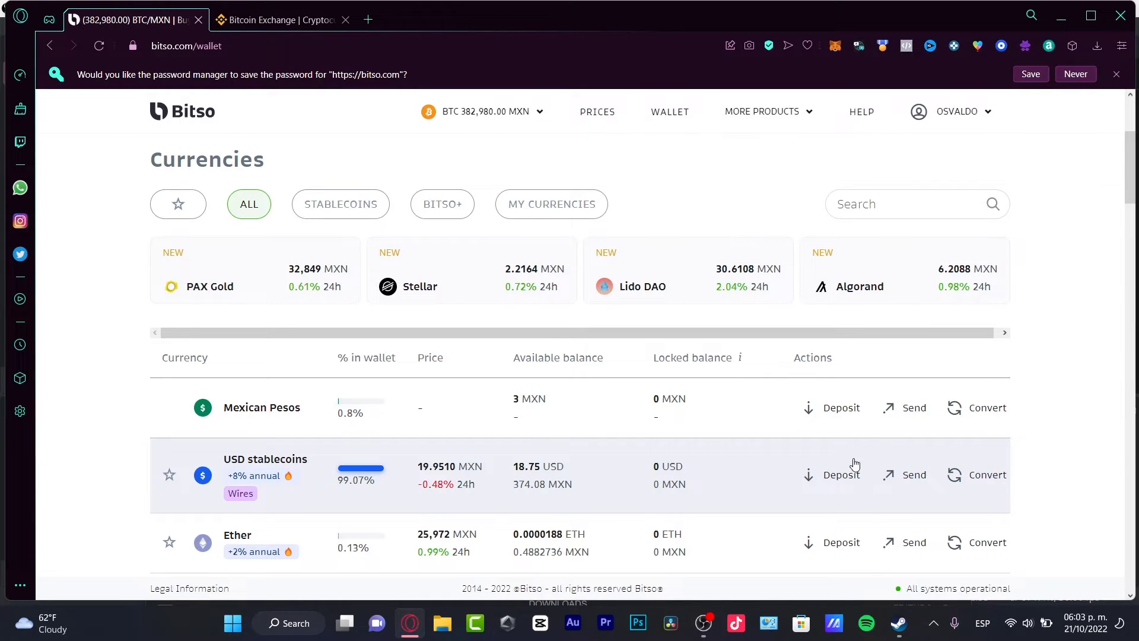
- Choose a USD Coin deposit on Ethereum (ERC-20), reveal the deposit address and copy it
click(834, 472)
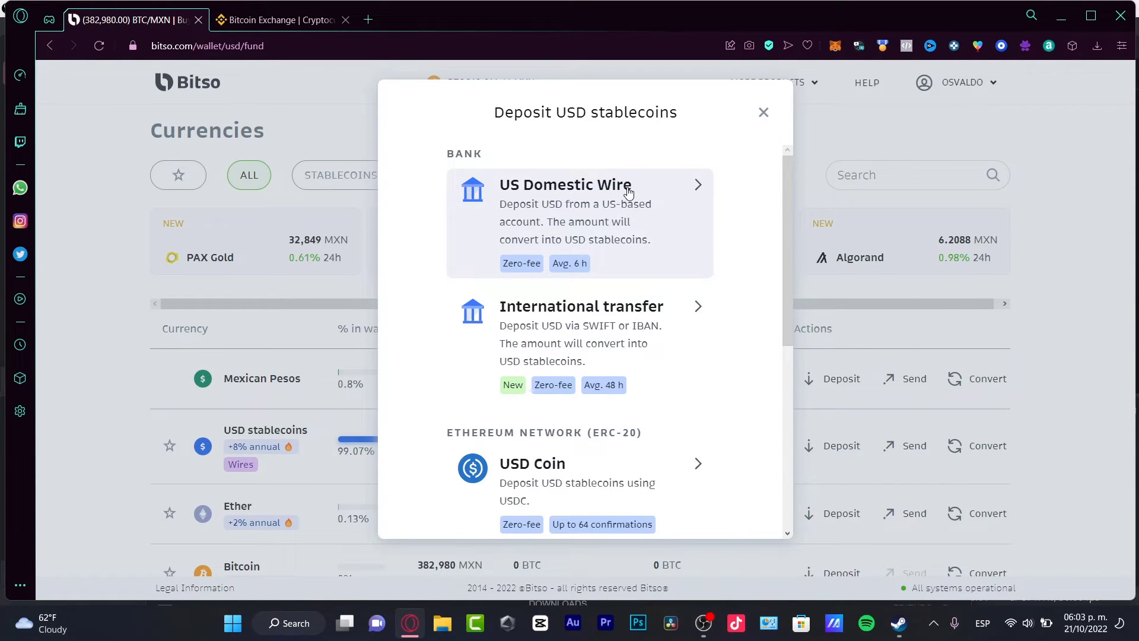
scroll(642, 332, down, 3)
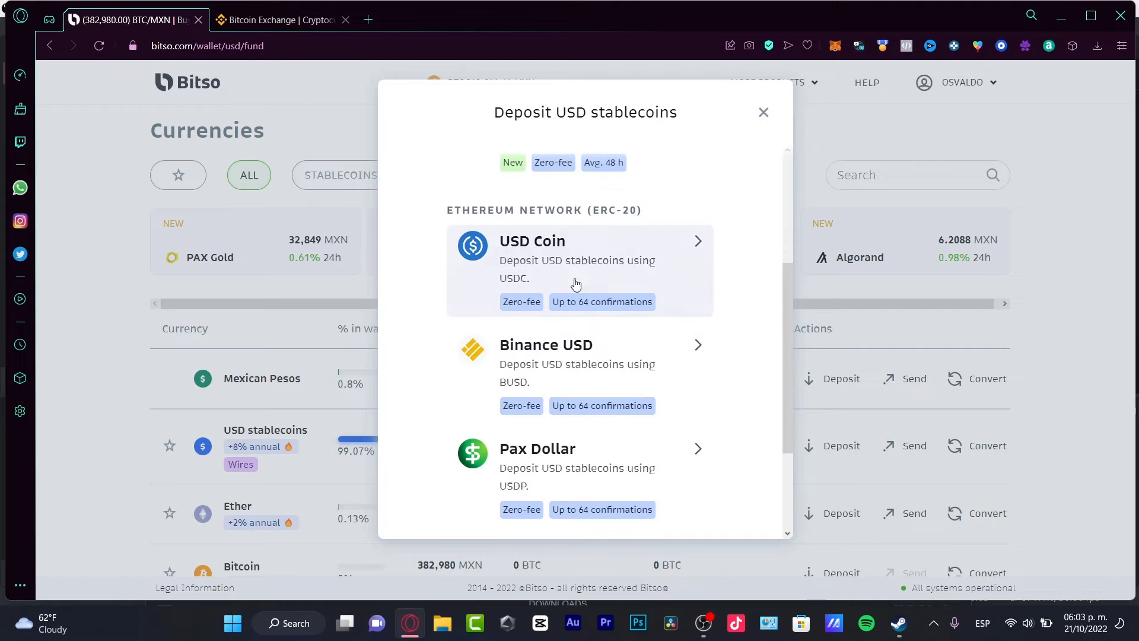
mouse_move(788, 280)
mouse_down()
mouse_move(797, 369)
mouse_move(798, 280)
mouse_up()
click(645, 238)
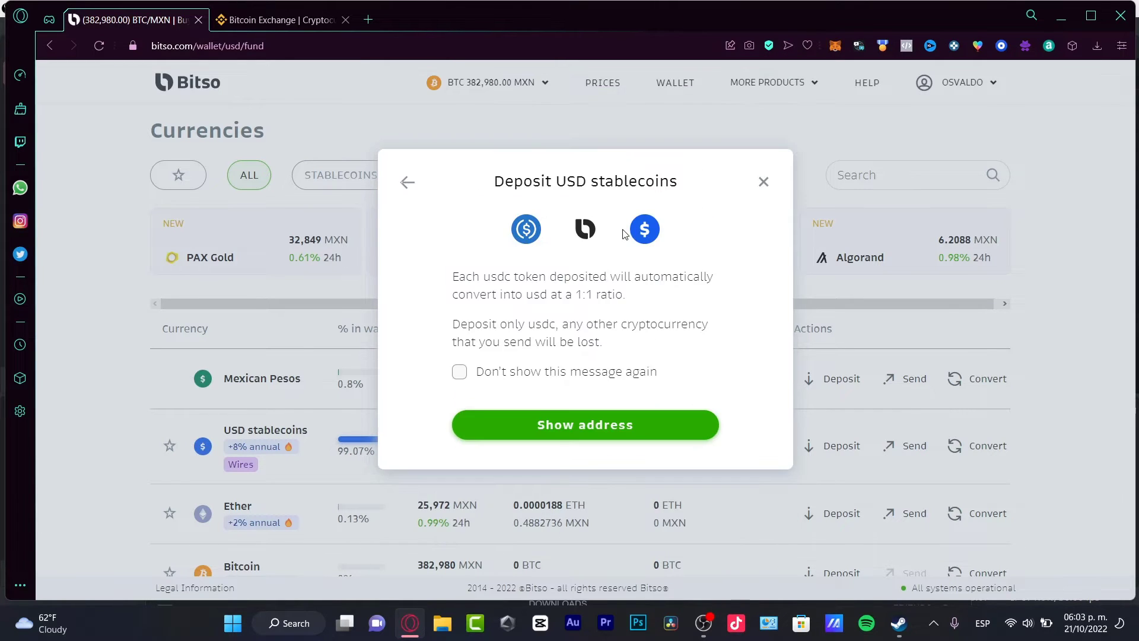
click(472, 372)
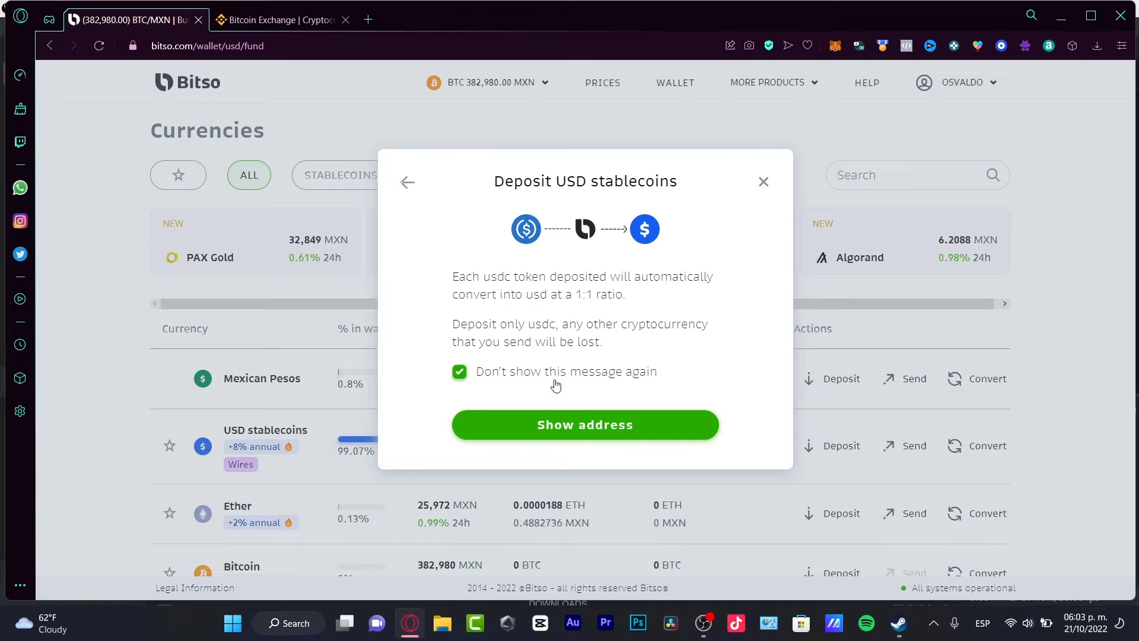
click(610, 423)
scroll(671, 414, down, 3)
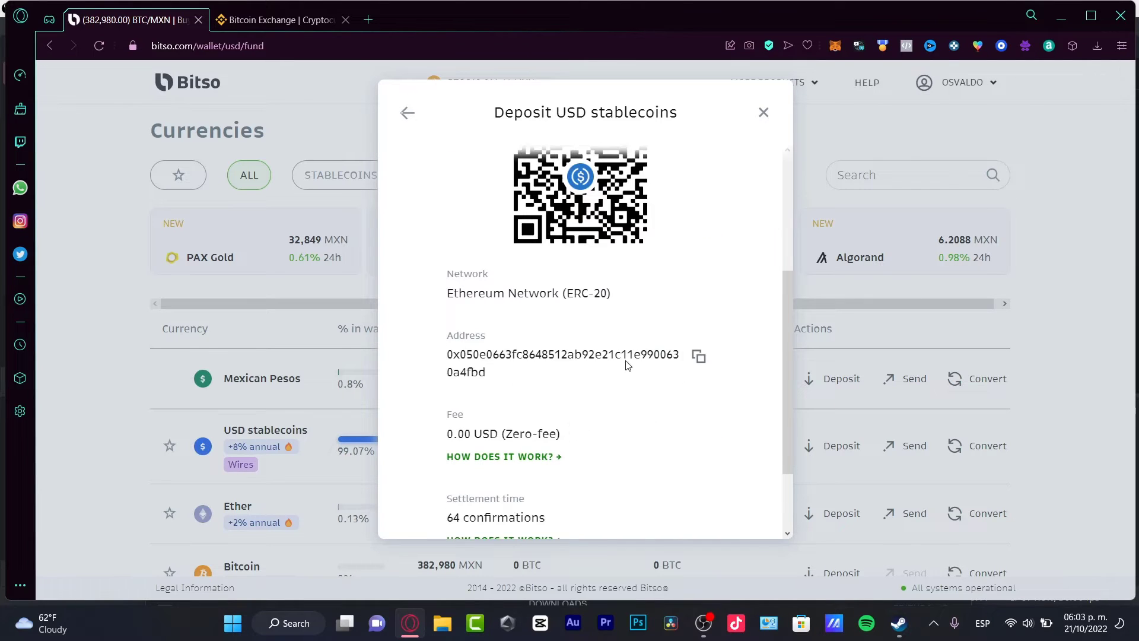
click(698, 358)
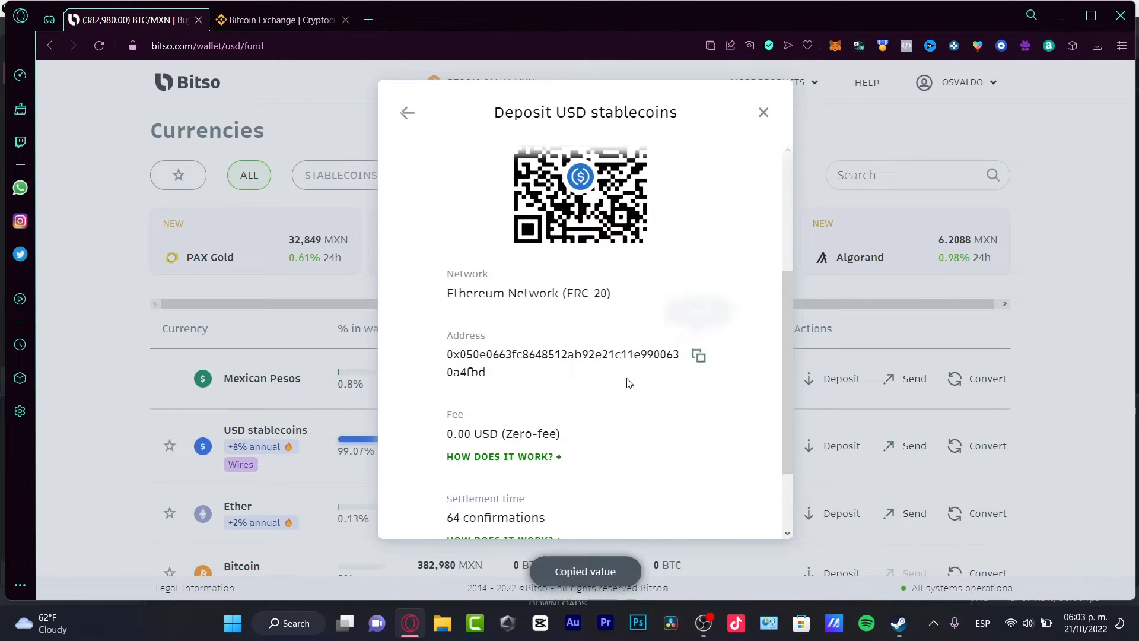
- Start a USDC send on Binance Smart Chain with the pasted Bitso deposit address as recipient
click(836, 49)
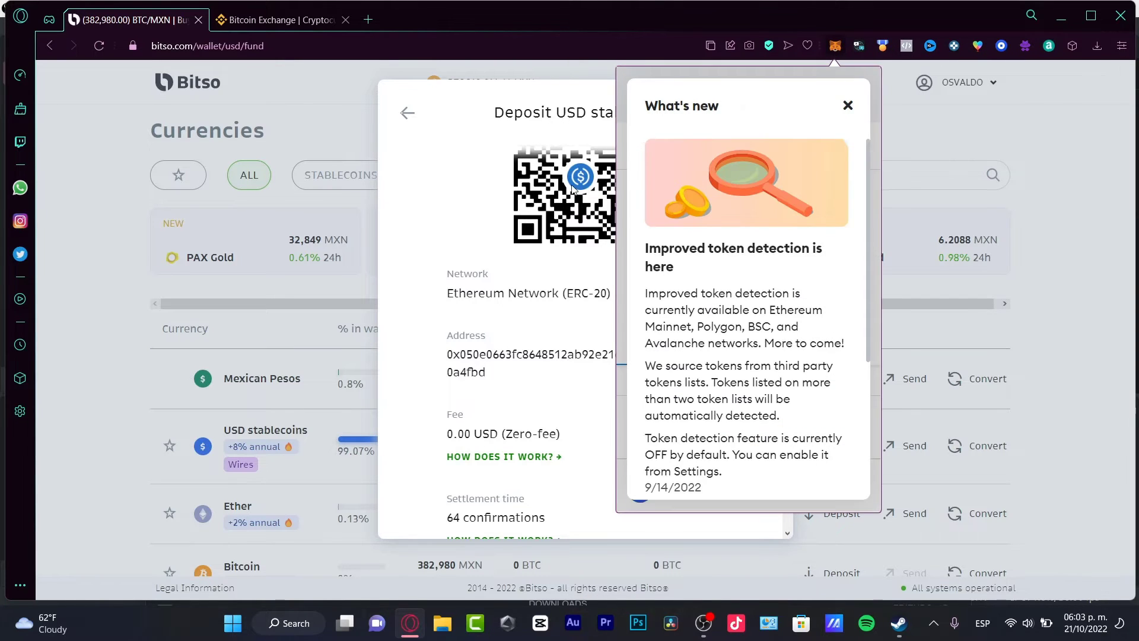
click(848, 105)
scroll(730, 331, down, 3)
click(740, 318)
click(771, 291)
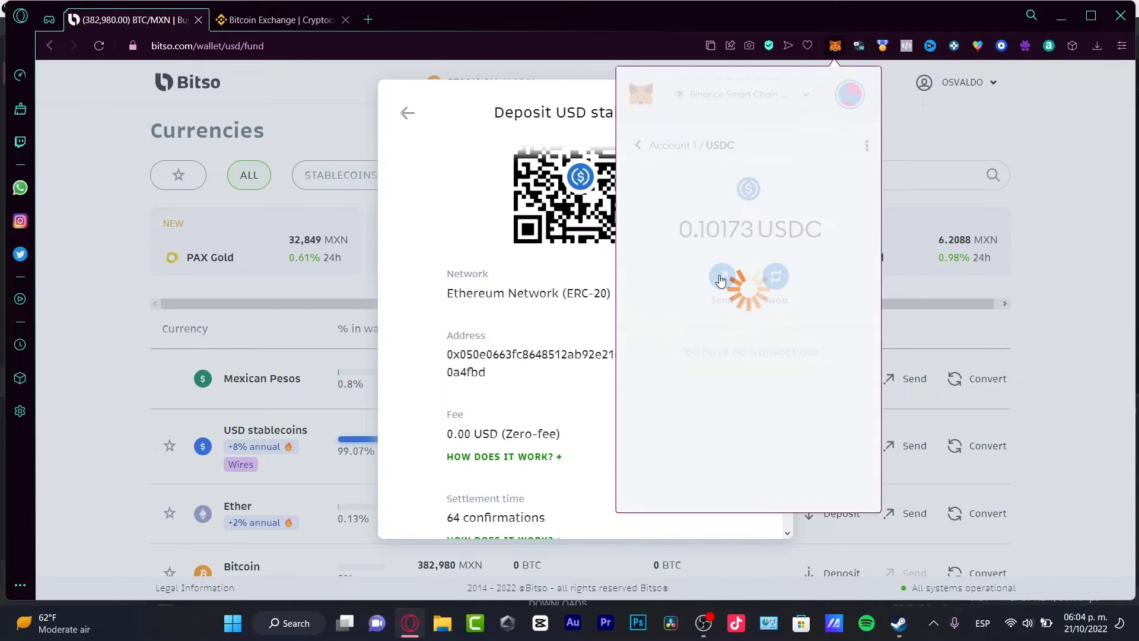
click(722, 276)
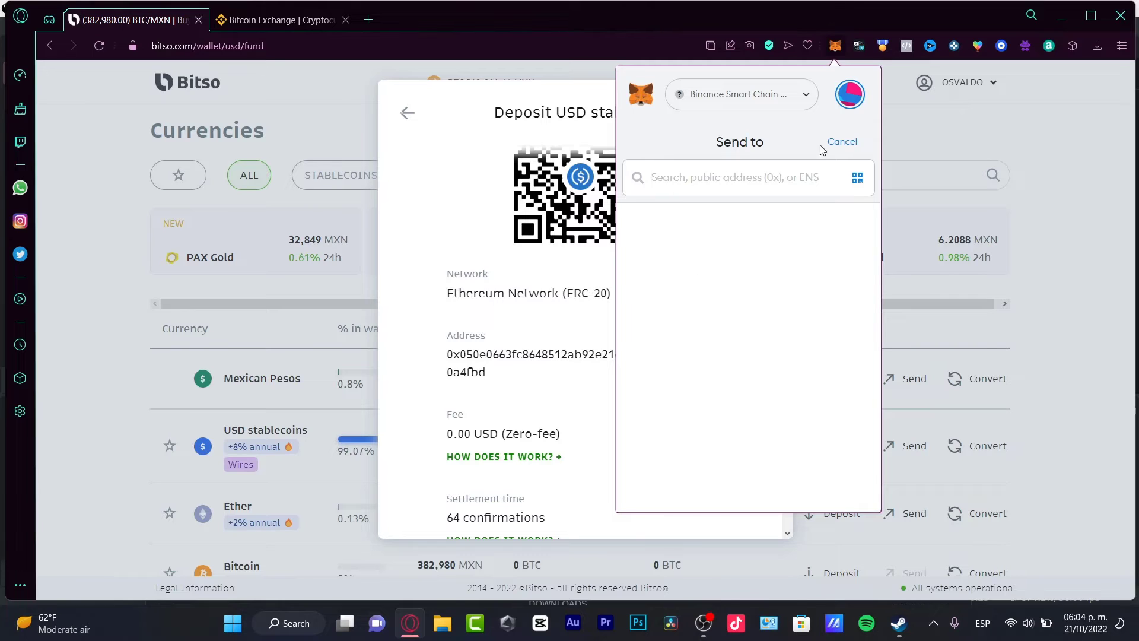
key(ctrl+v)
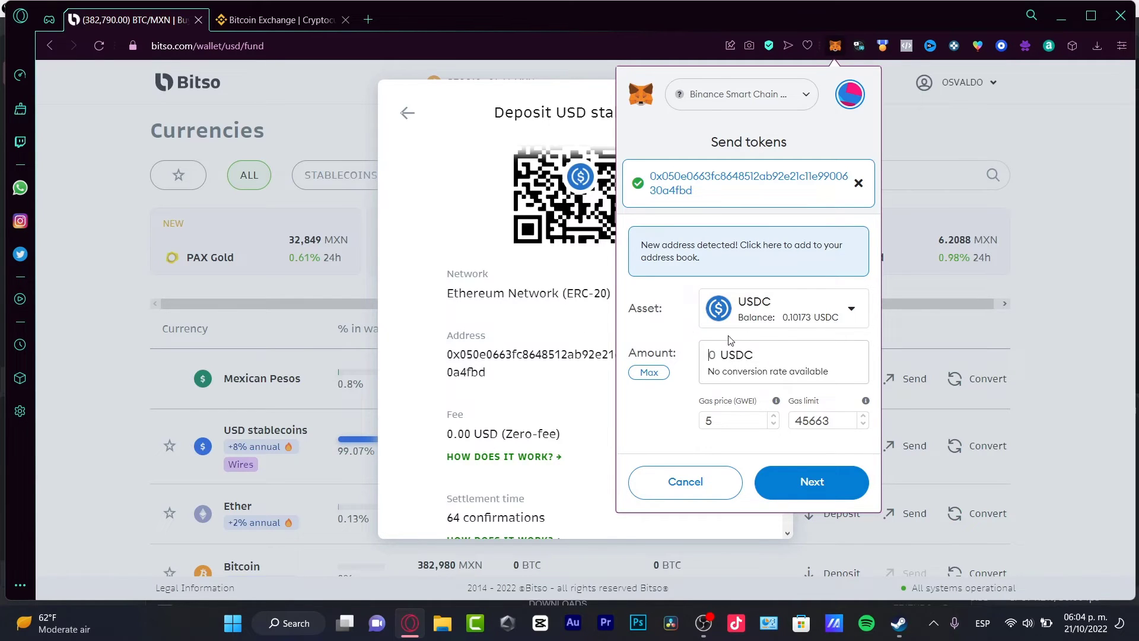
click(751, 105)
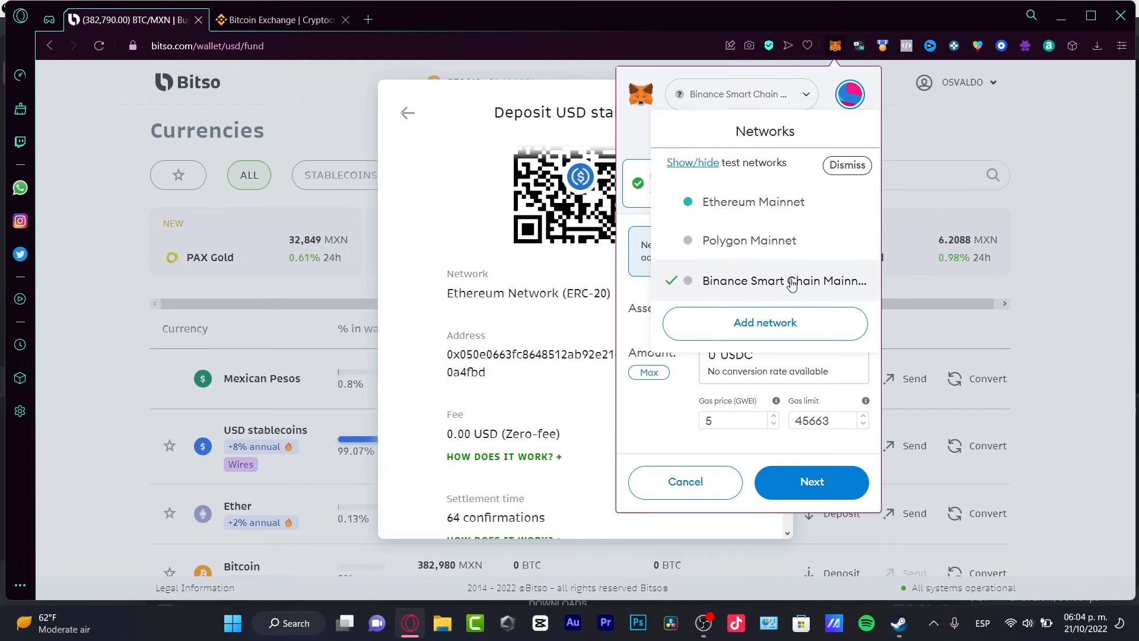
- Switch to Ethereum Mainnet and restart the USDC send to the pasted Bitso deposit address
click(754, 202)
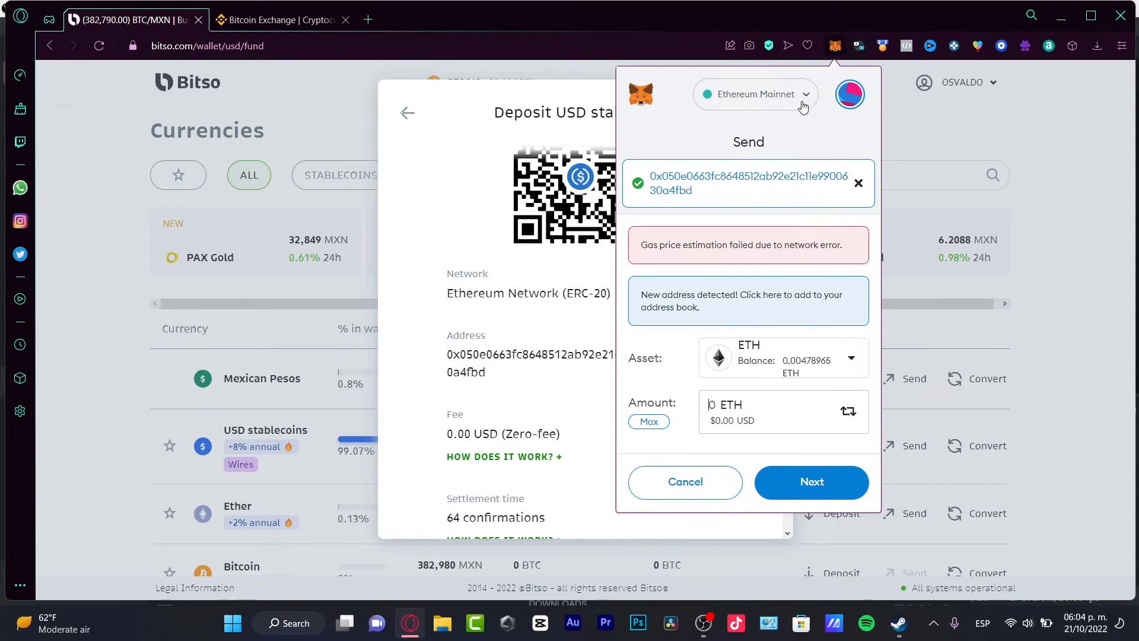
click(721, 488)
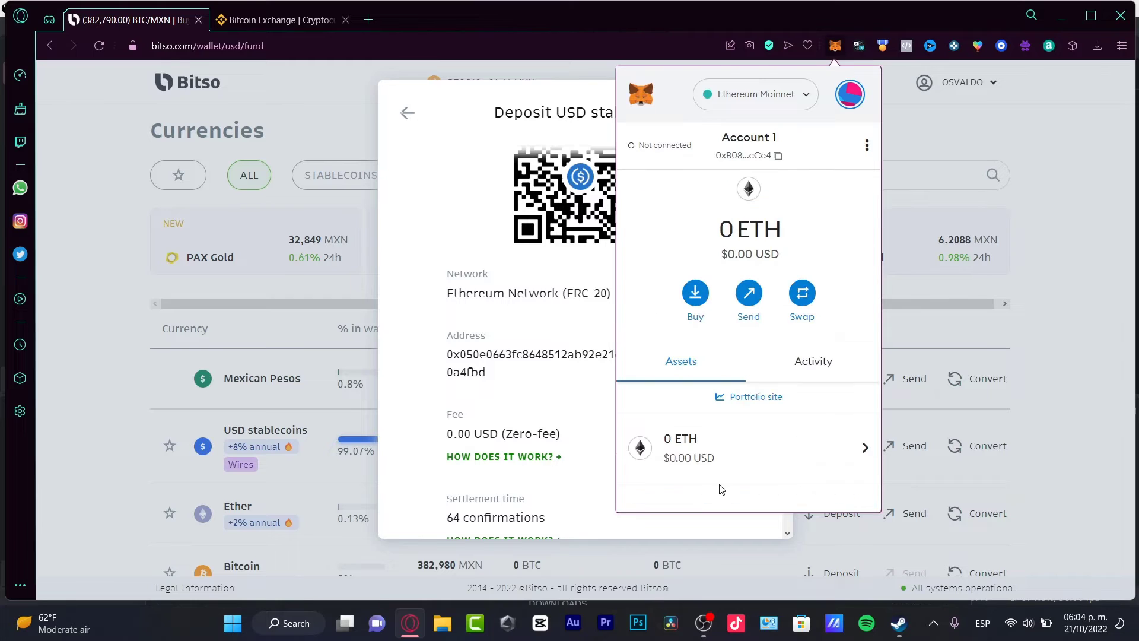
scroll(774, 383, down, 3)
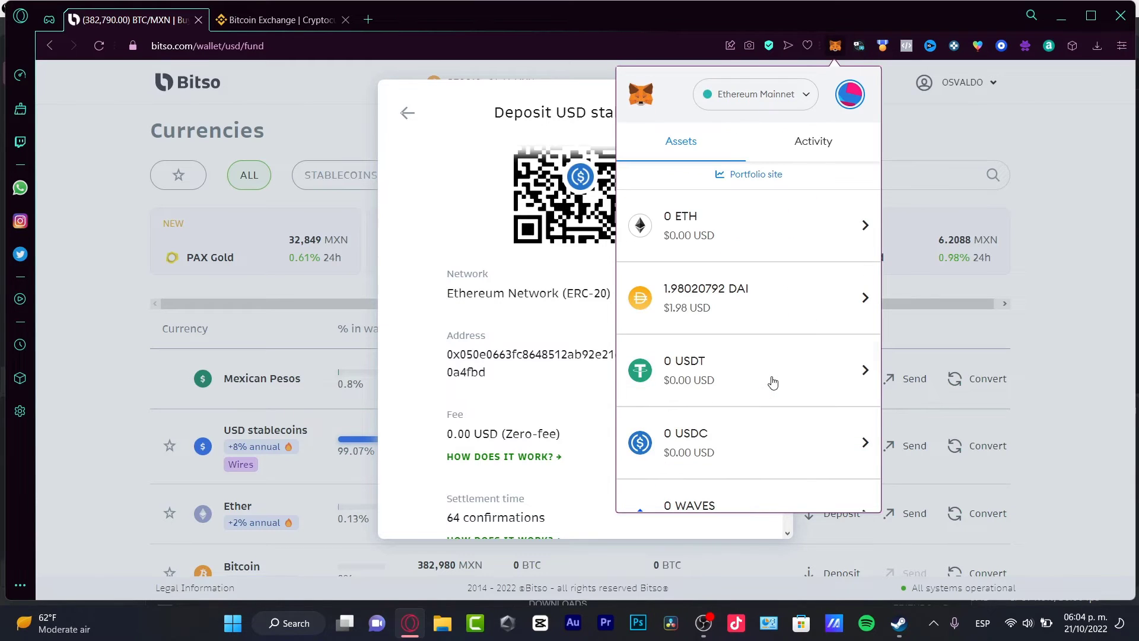
click(779, 431)
click(727, 300)
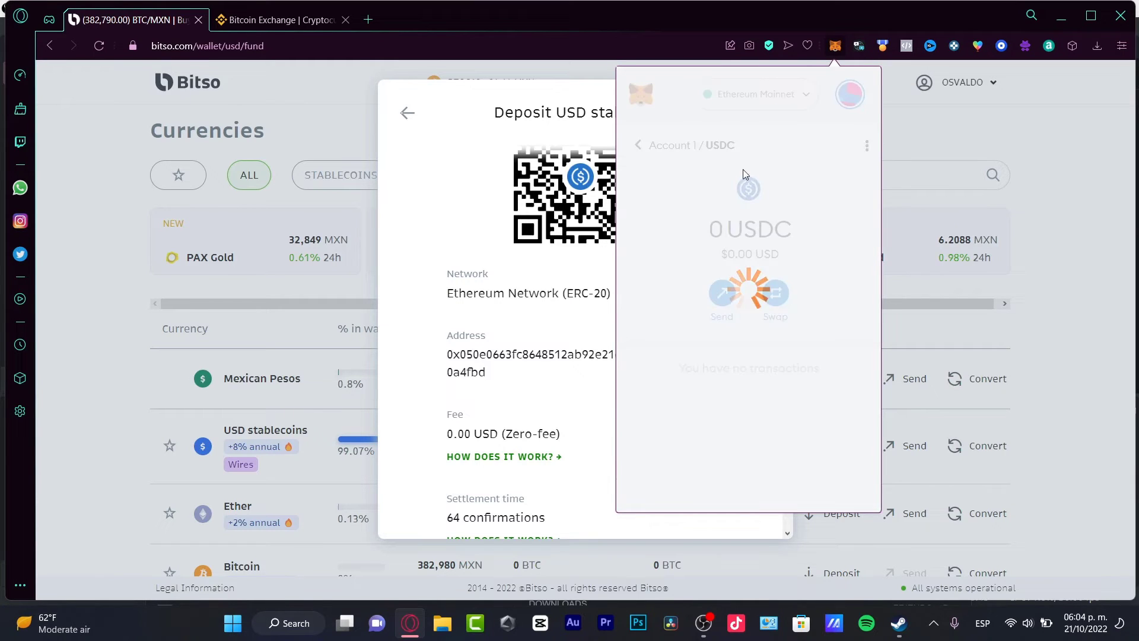
key(ctrl+v)
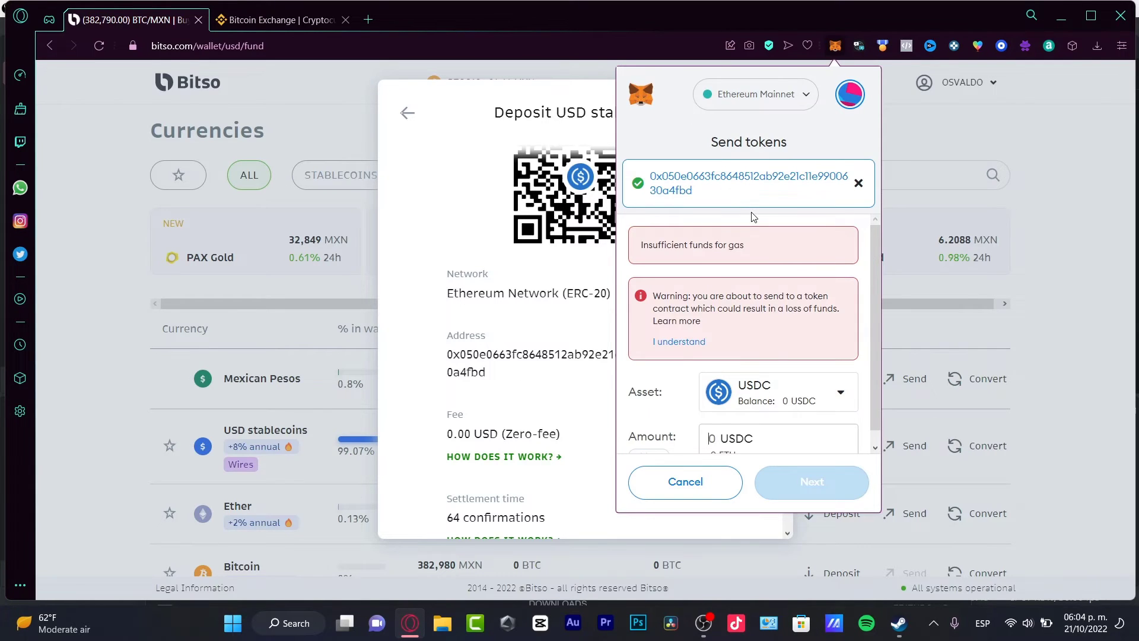
- Check the network list again and open a new browser tab
scroll(771, 380, down, 1)
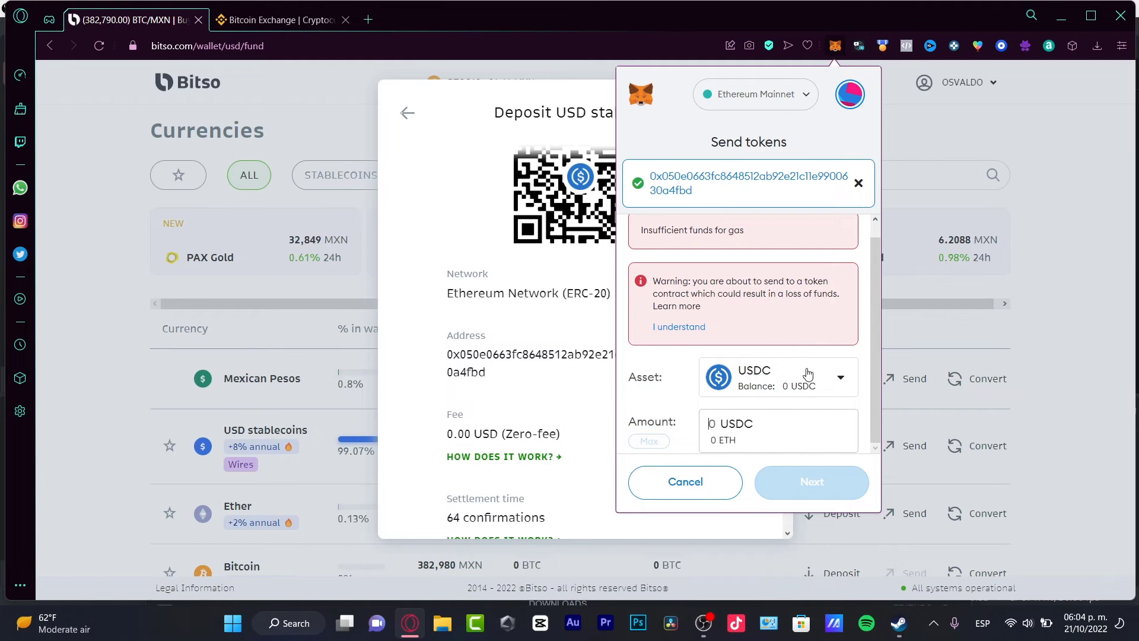
click(801, 92)
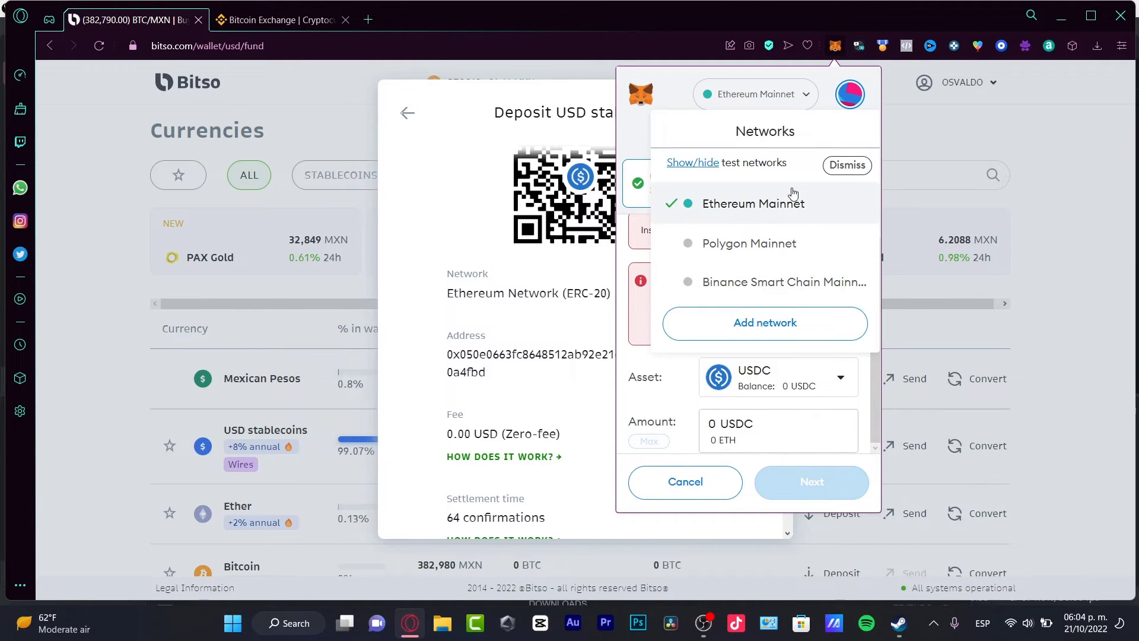
click(368, 20)
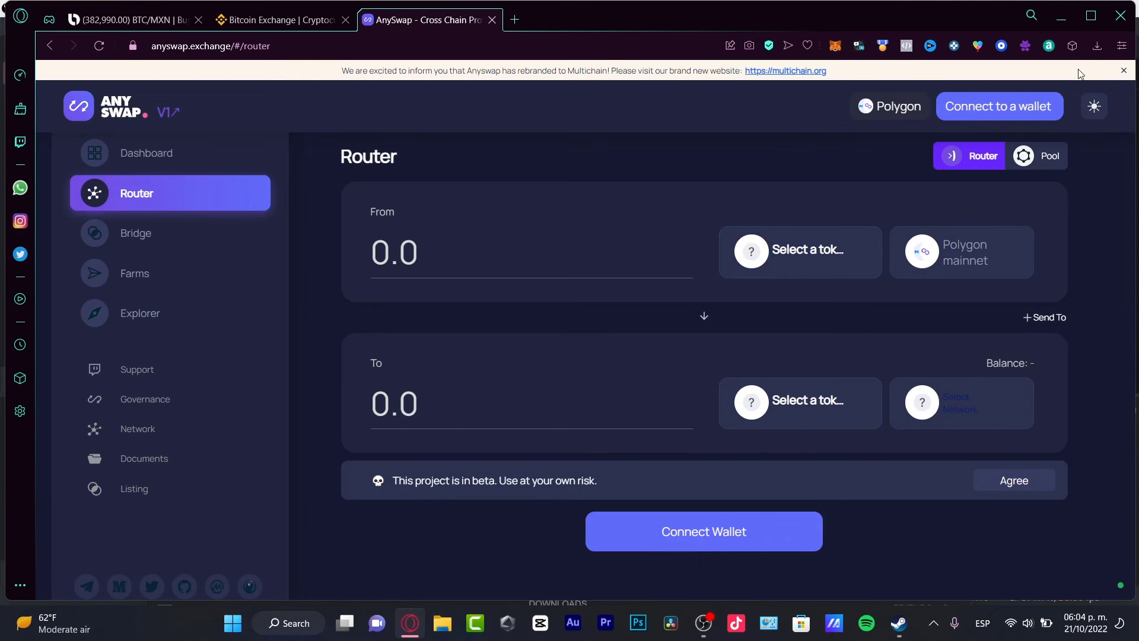
- Connect the MetaMask wallet to AnySwap
click(1027, 113)
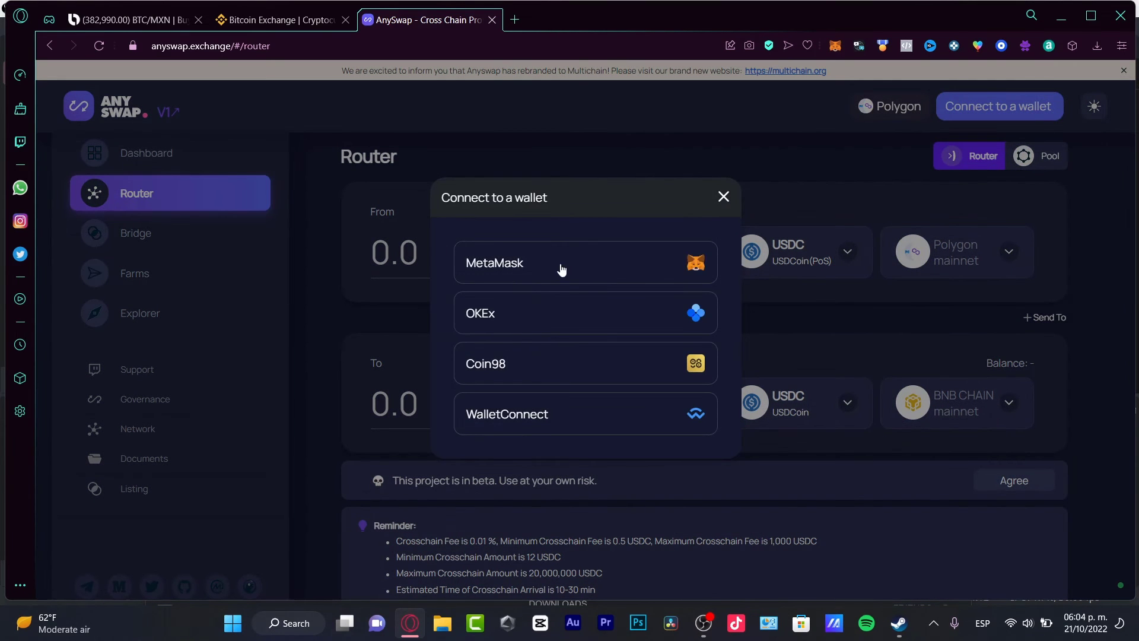
click(560, 264)
drag(1034, 11, 865, 37)
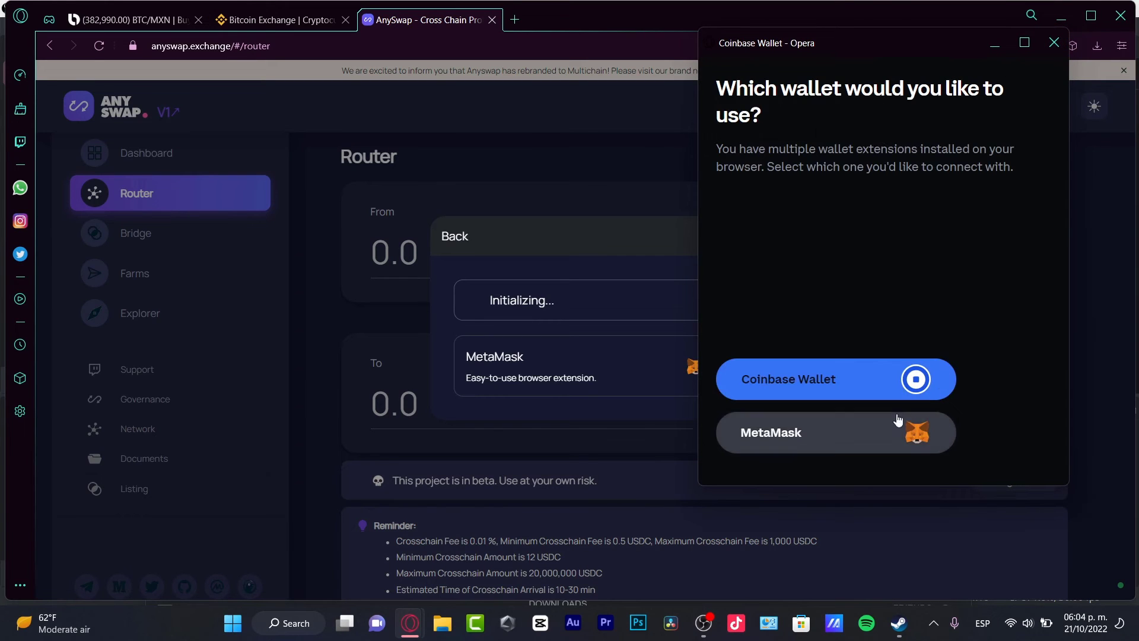
click(836, 416)
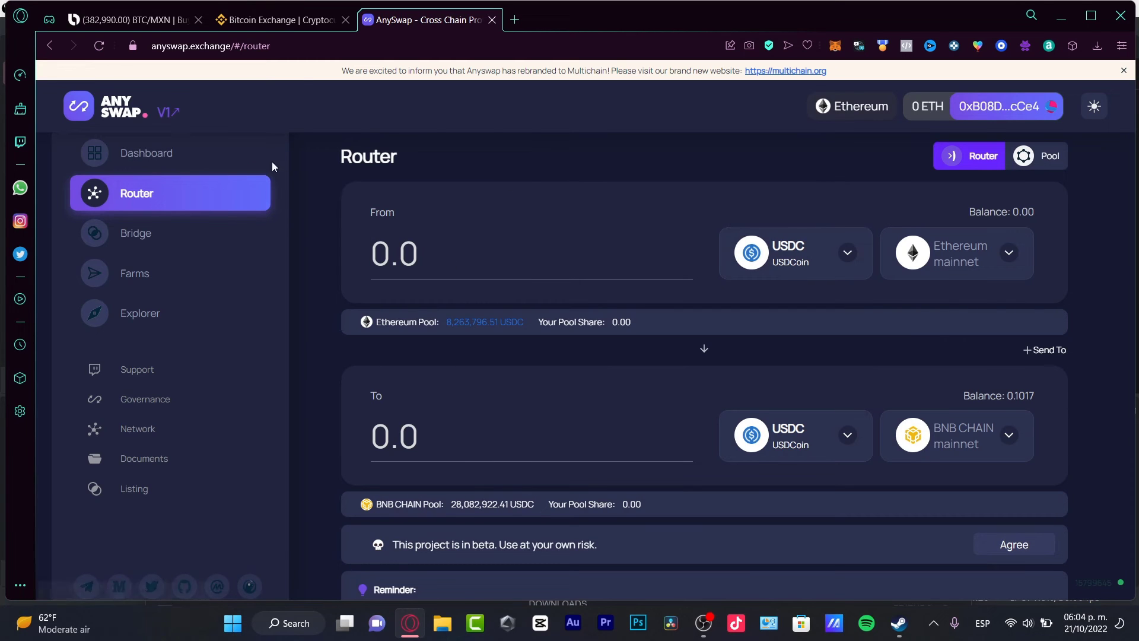
- Set the router's From network to BNB CHAIN mainnet and To network to Ethereum mainnet
click(962, 256)
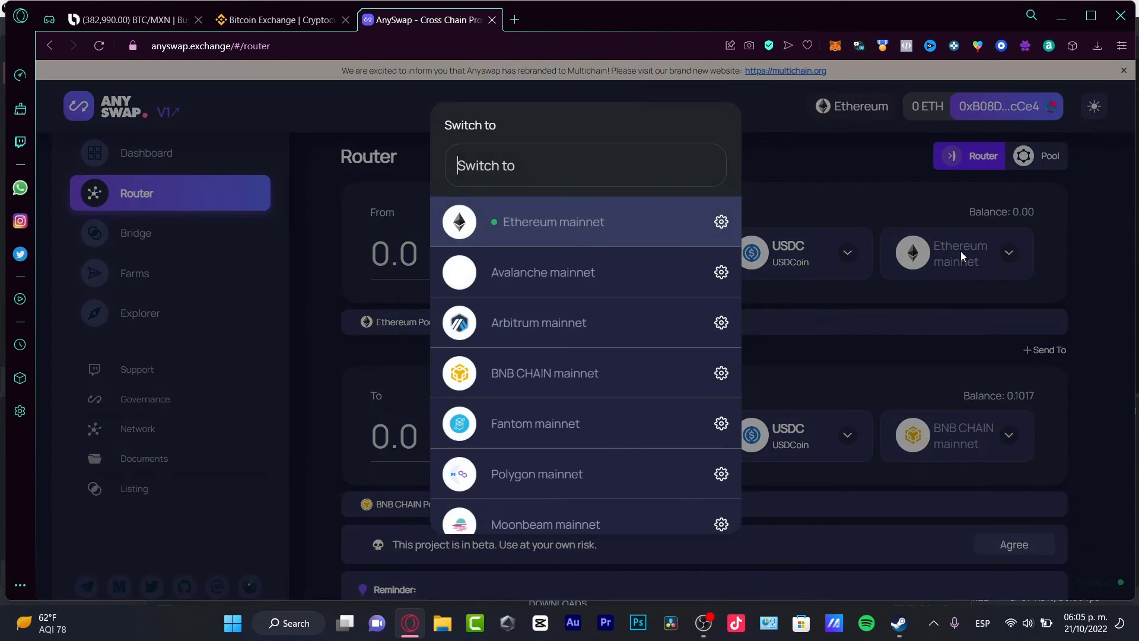
click(610, 382)
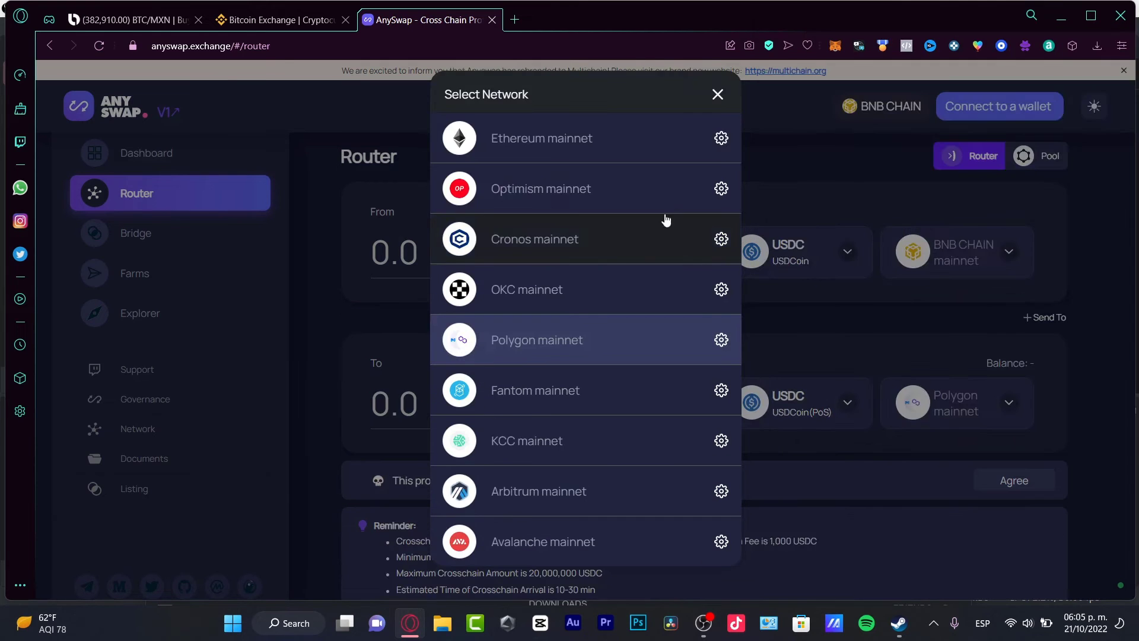
click(606, 158)
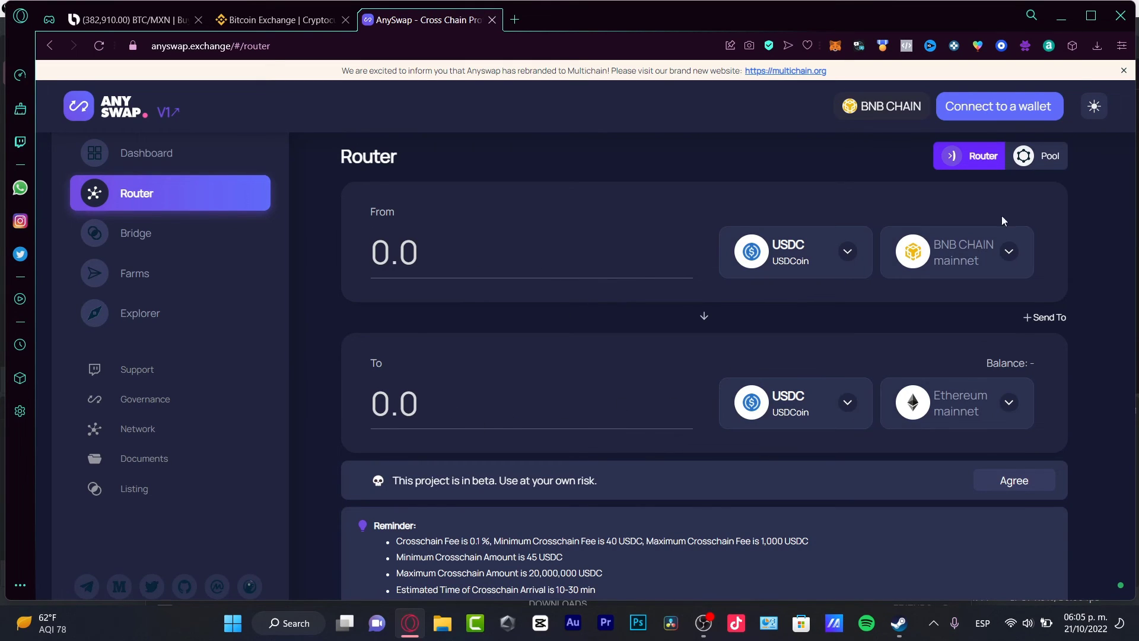
- Return to the Bitso tab and close the USD stablecoins deposit details
click(1097, 46)
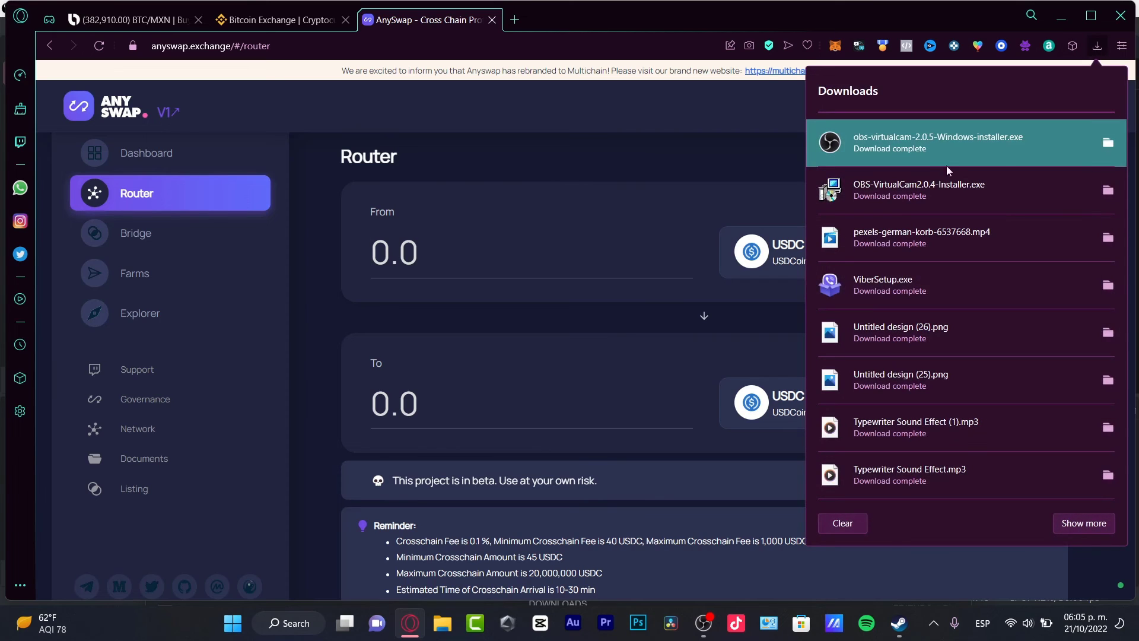
click(128, 20)
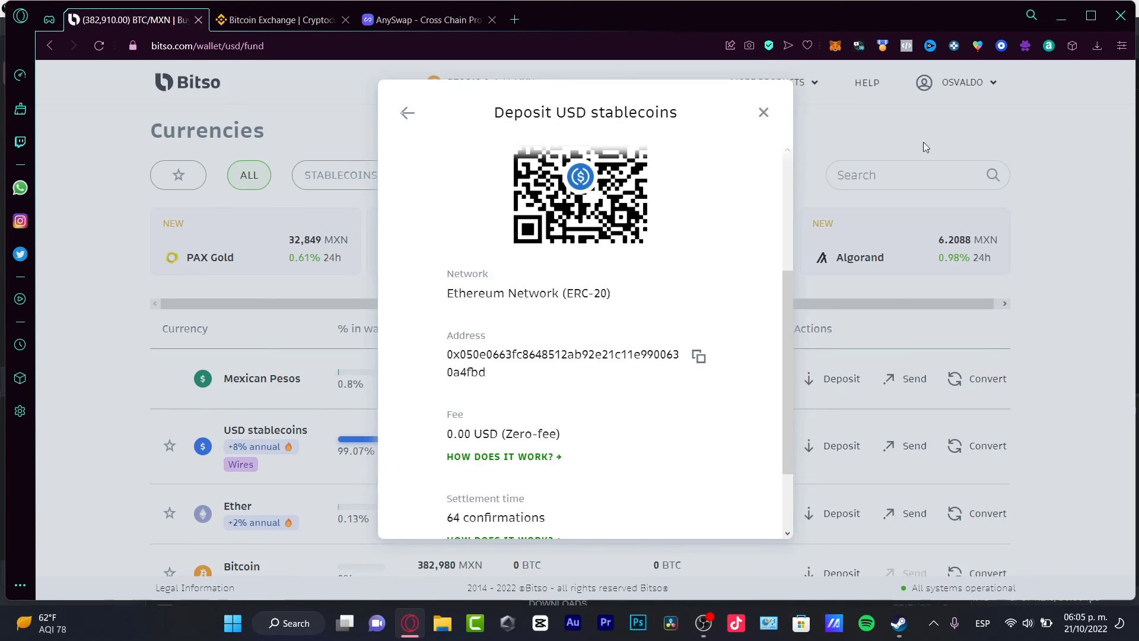
click(763, 113)
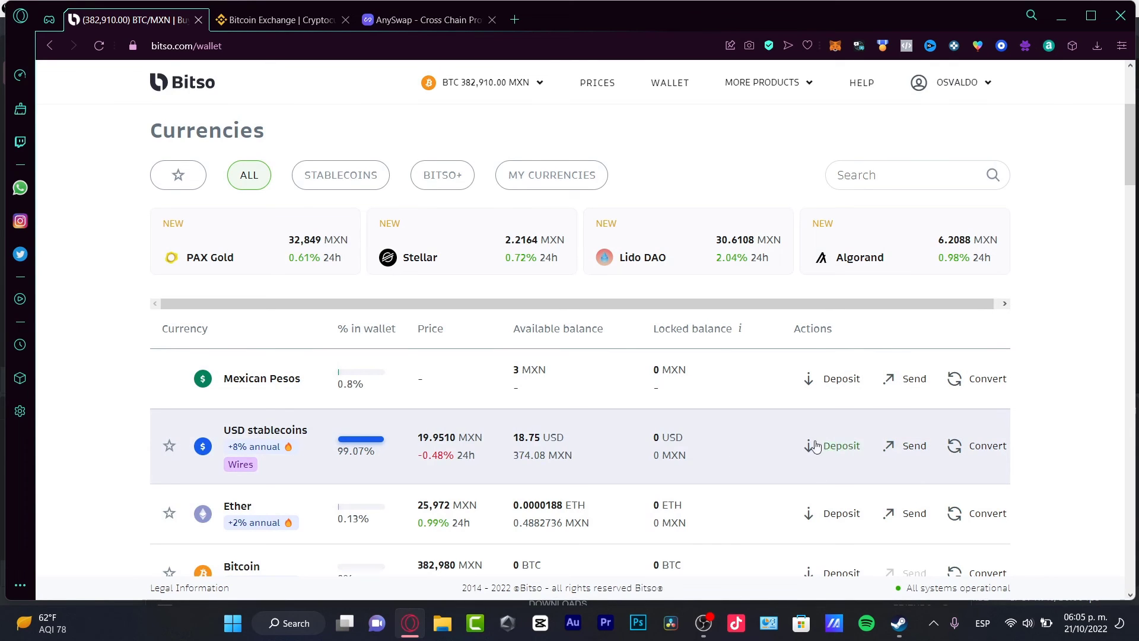
- Look through the Send USD stablecoins options, then close them
click(916, 446)
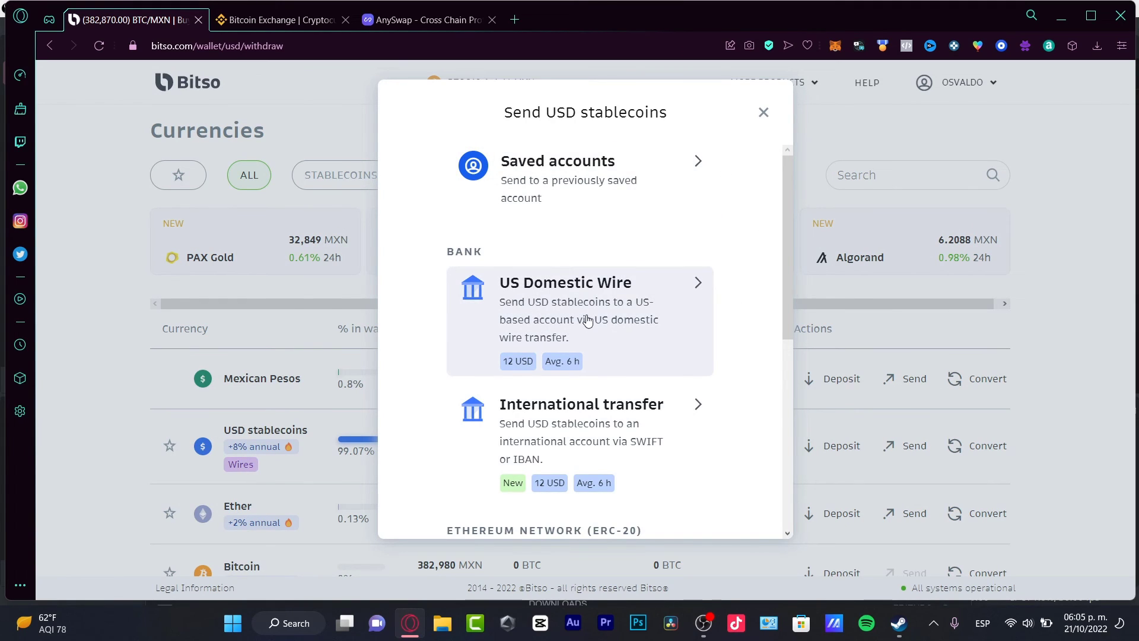
scroll(709, 349, down, 6)
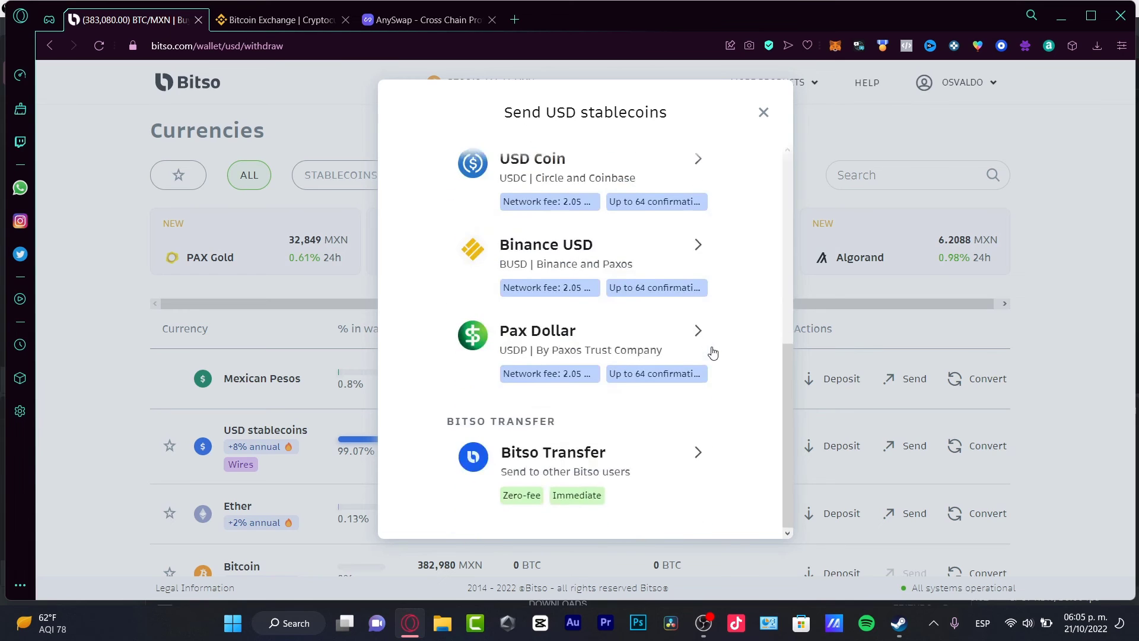
scroll(713, 352, up, 3)
scroll(713, 352, down, 1)
scroll(712, 324, down, 3)
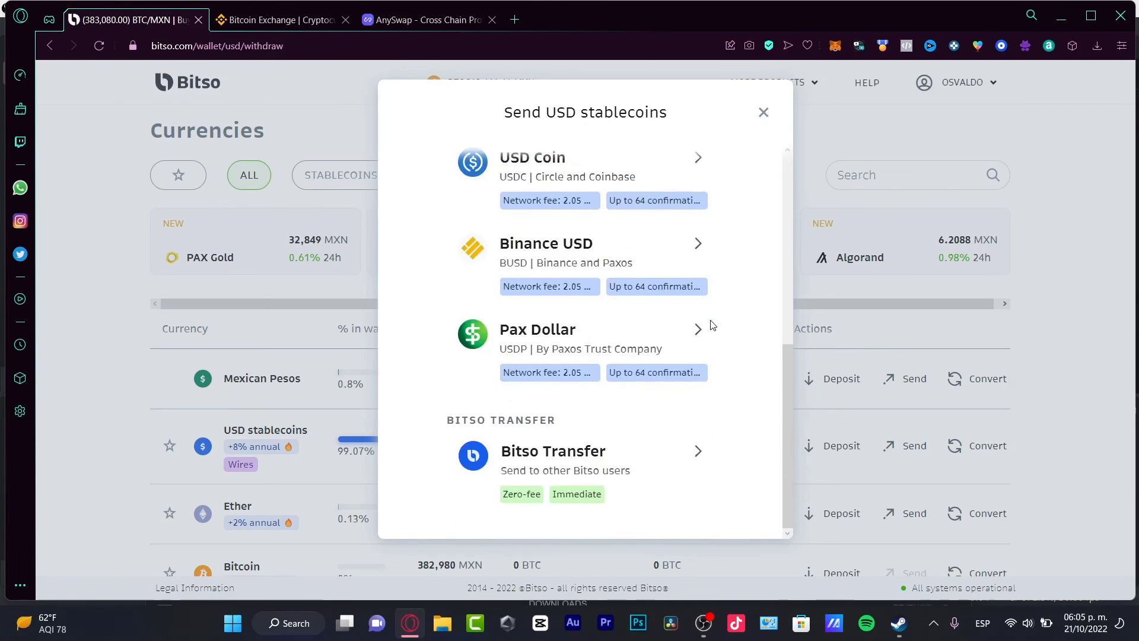
click(1062, 157)
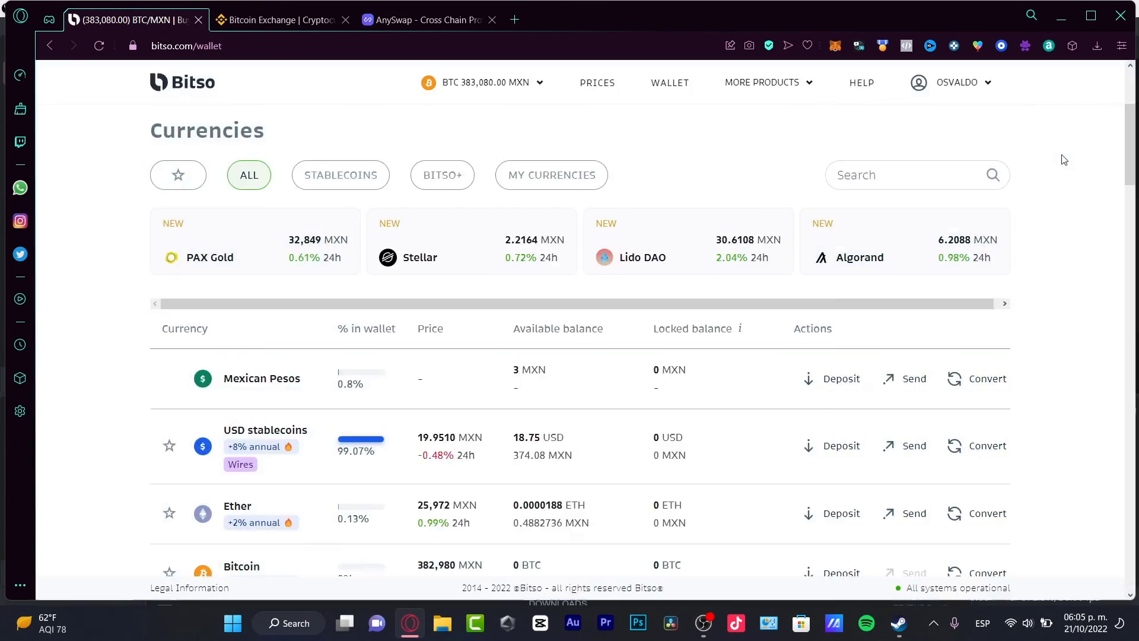